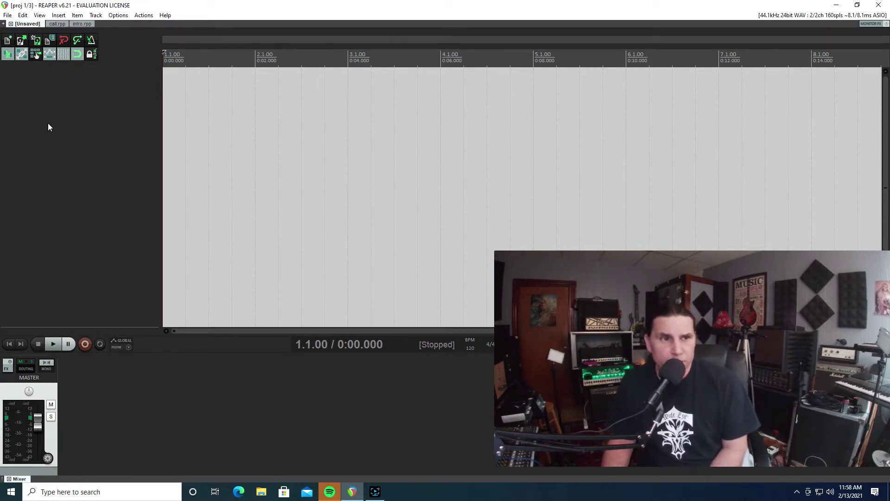
Step: Insert a new track and add a Click source item on it
right_click(53, 98)
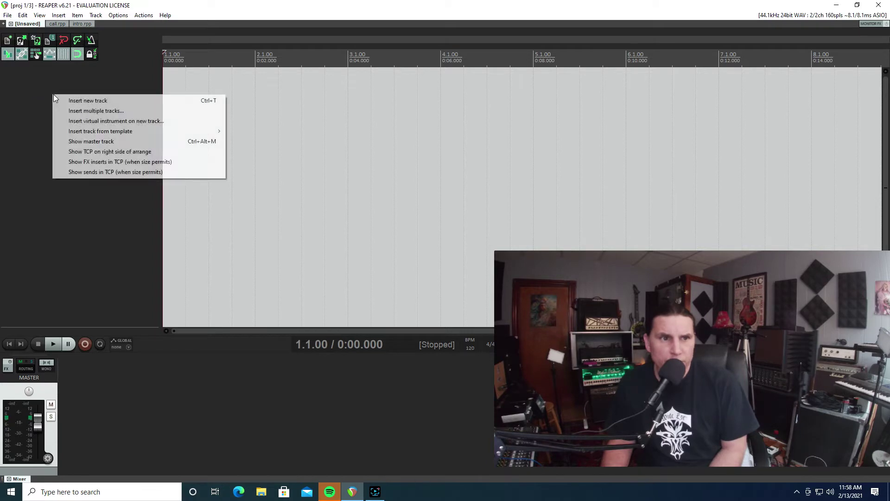
click(88, 97)
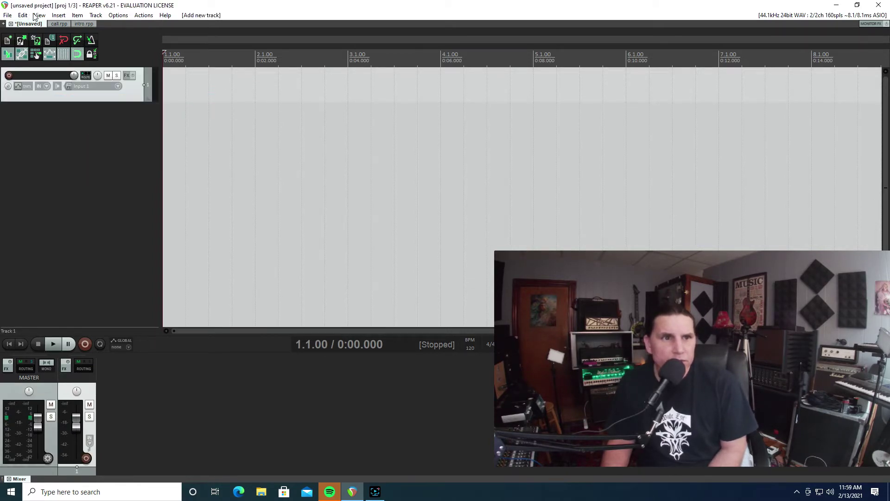
click(118, 15)
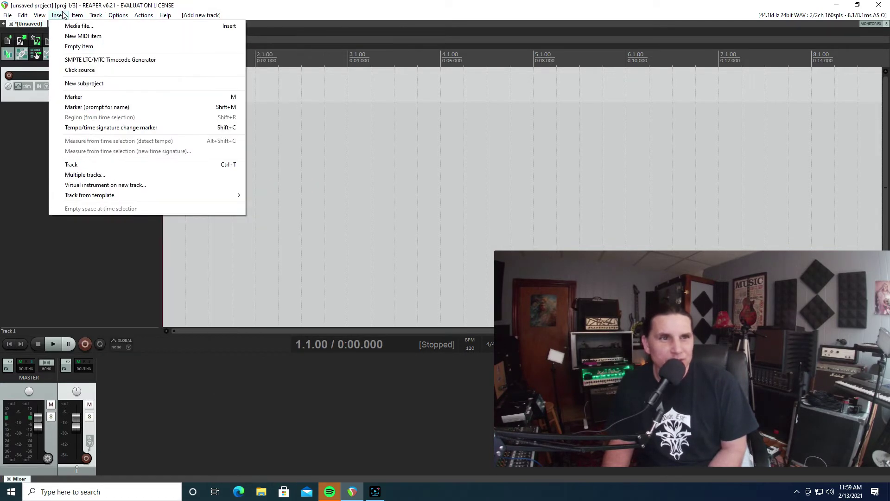
click(80, 70)
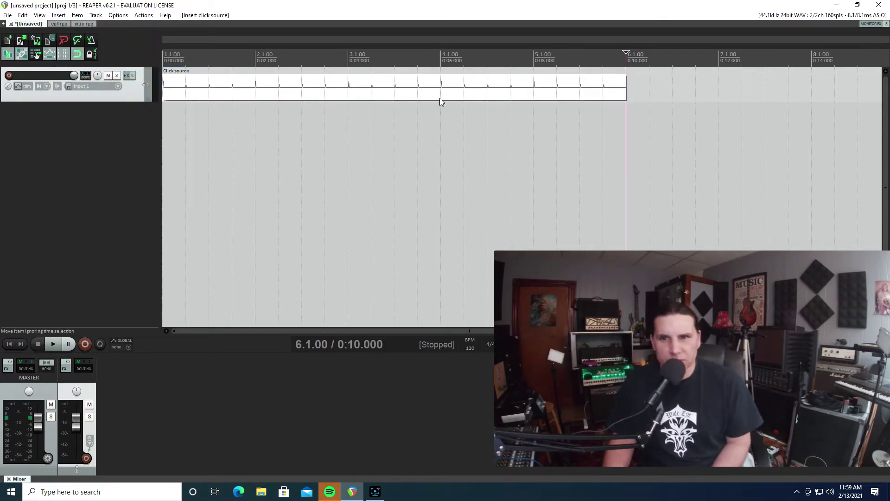
Step: Shorten the Click source item so it ends at 5.2.00
click(610, 93)
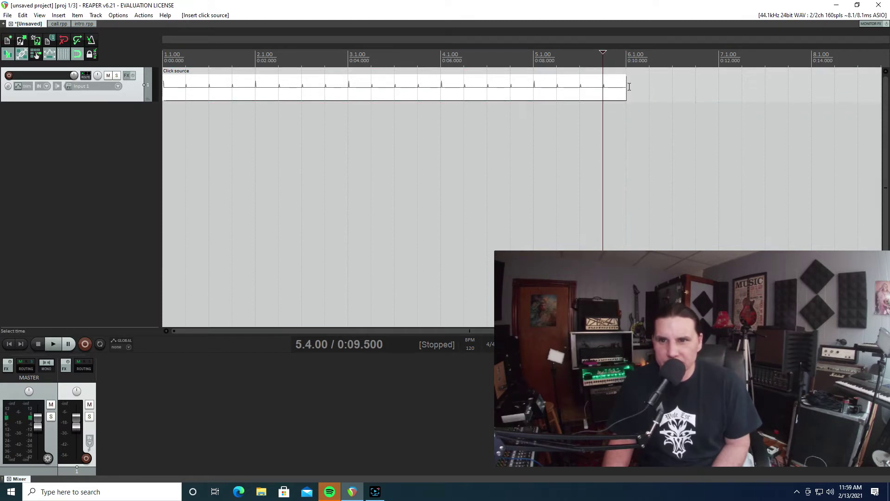
drag(627, 86, 569, 93)
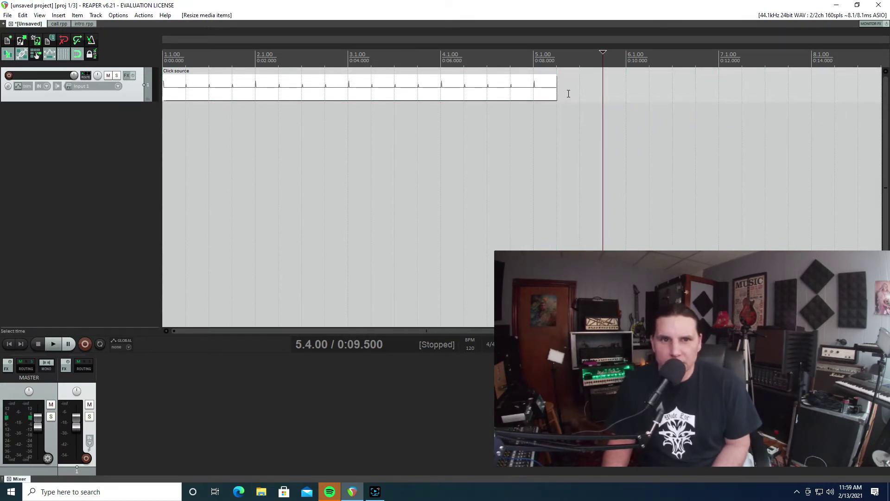
right_click(343, 90)
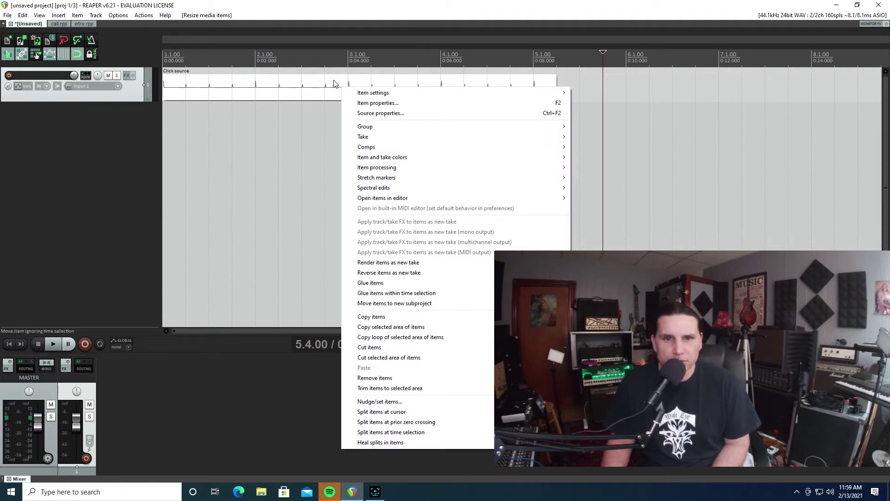
Step: Stop the Click source following project tempo and change its beat pattern from ABBB to AAAA
click(381, 115)
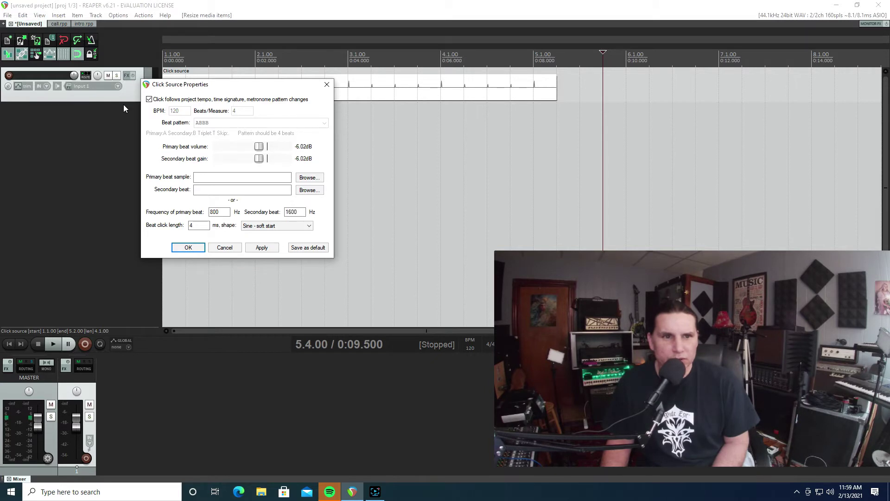
click(148, 100)
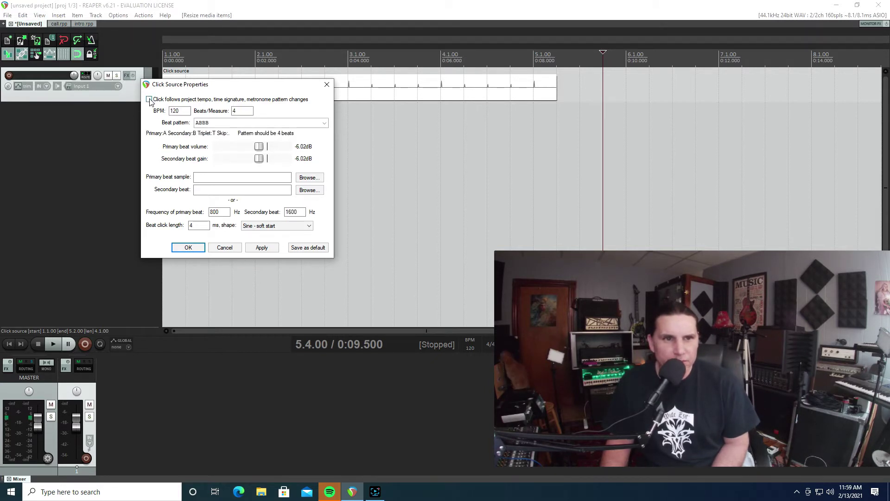
double_click(224, 125)
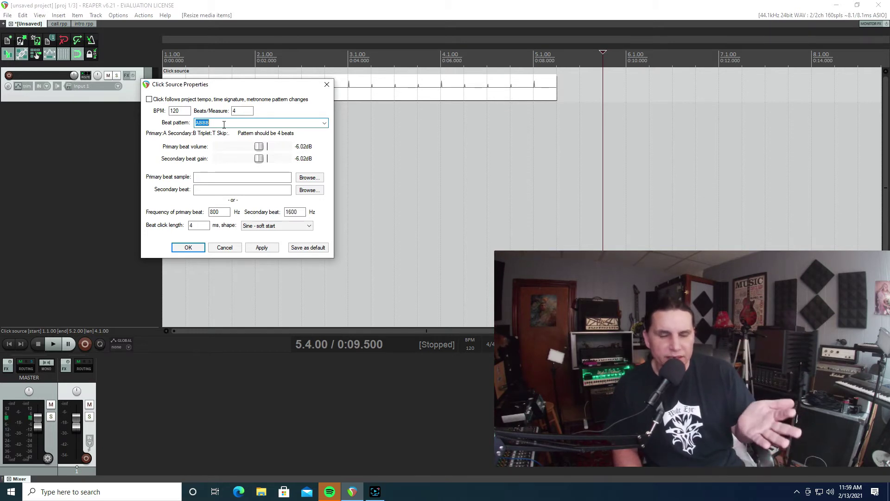
key(BackSpace)
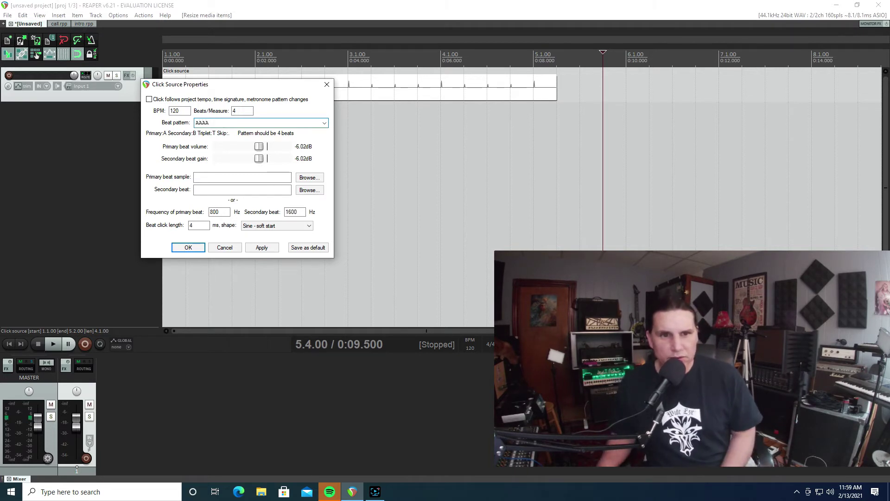
click(269, 250)
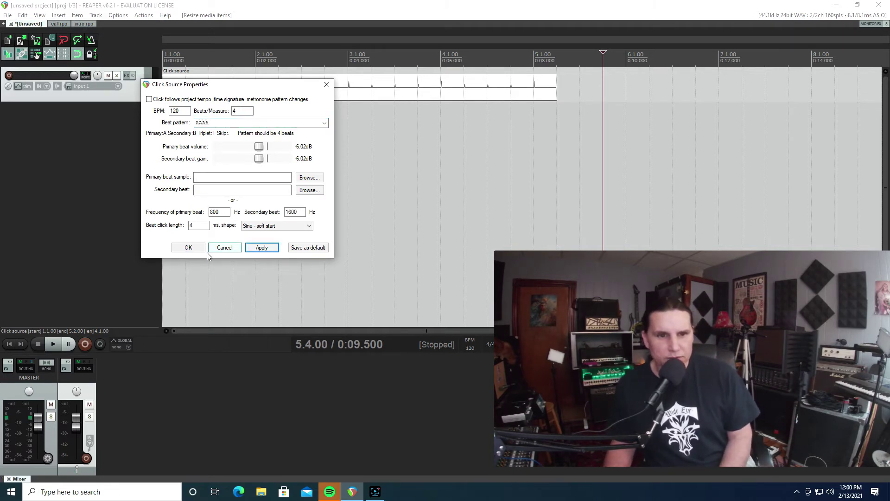
click(187, 247)
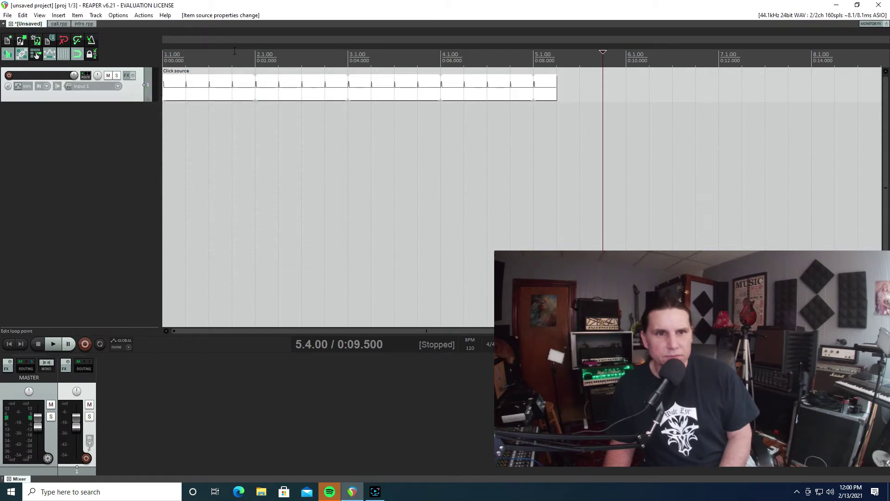
click(186, 59)
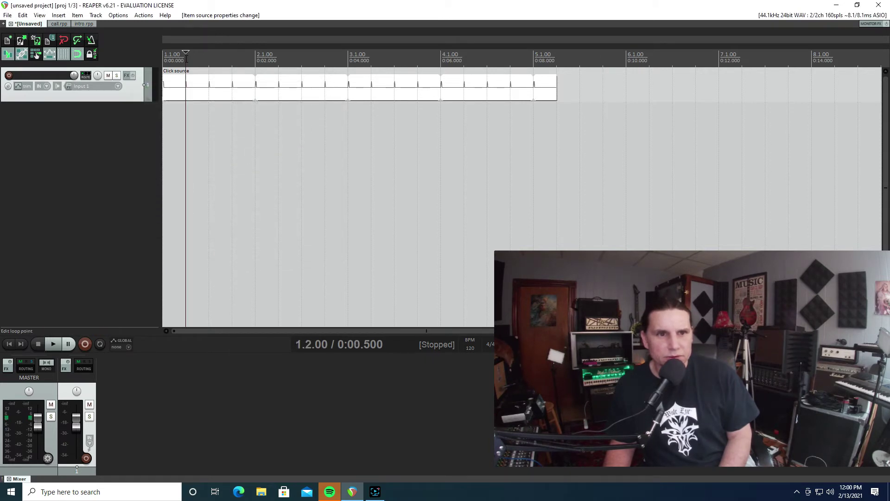
click(51, 344)
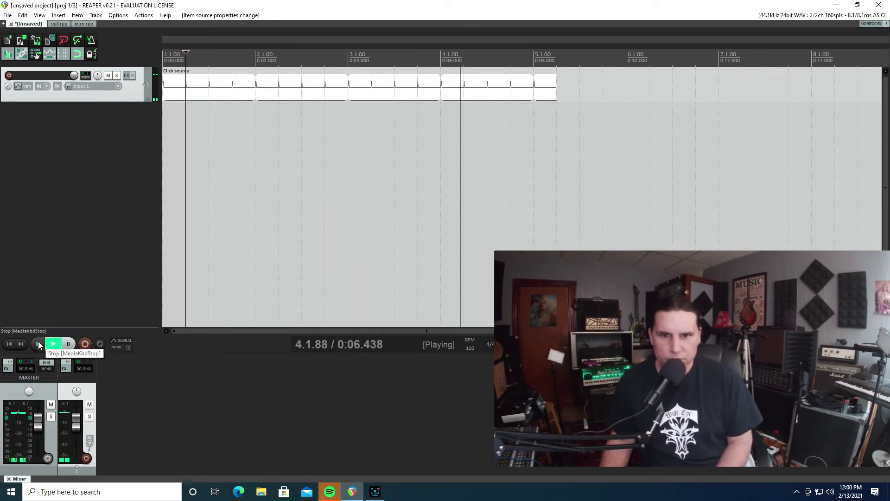
click(38, 344)
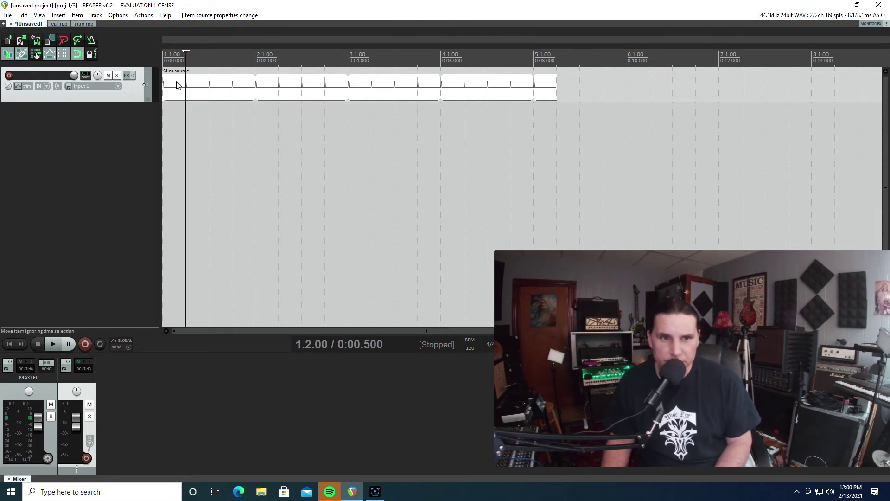
Step: Change the Click source beat pattern from AAAA to BBBB and play it back to check
right_click(195, 93)
click(251, 114)
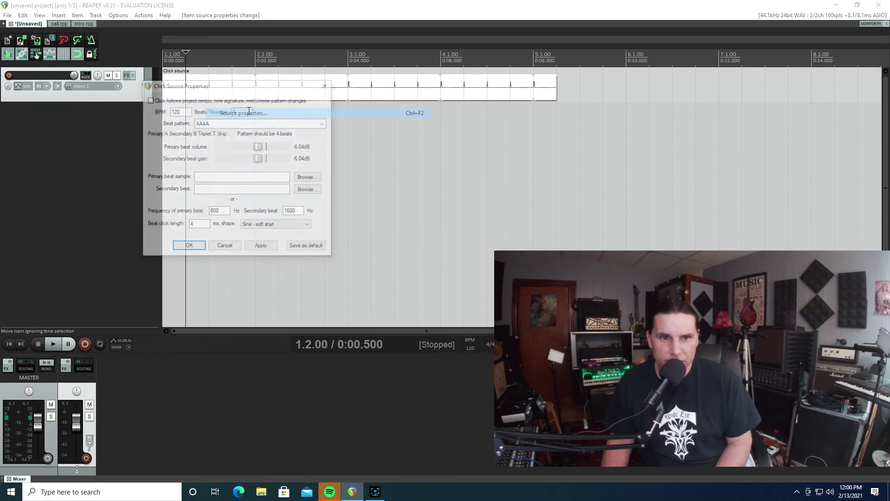
double_click(227, 122)
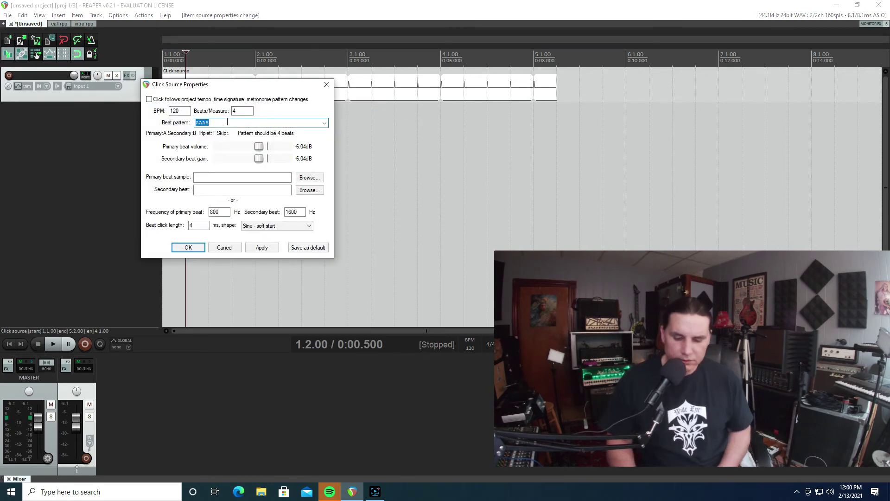
key(BackSpace)
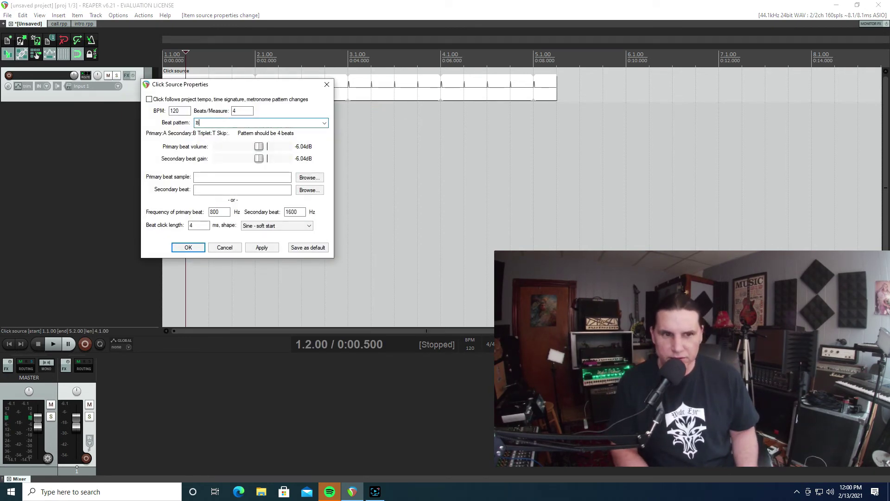
text(BBBB)
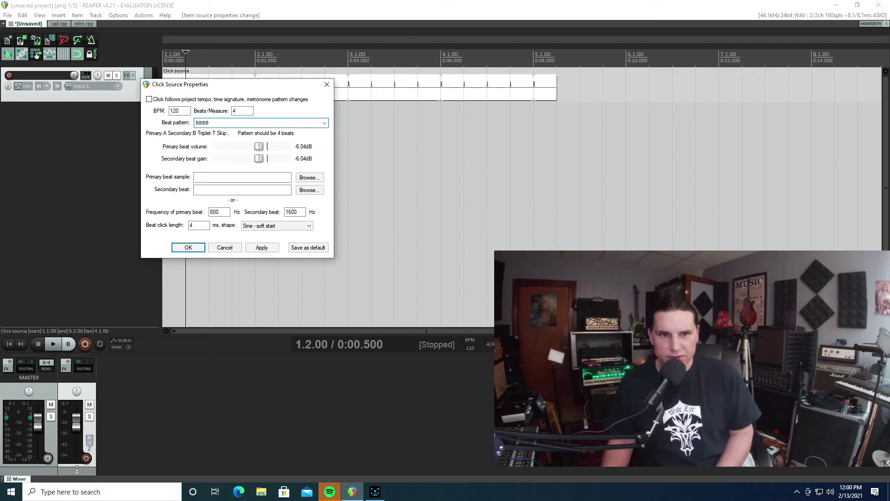
click(188, 248)
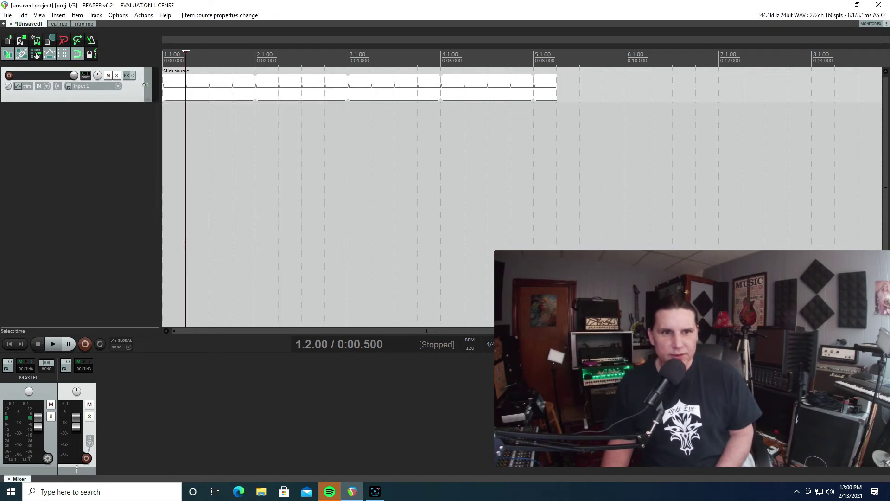
click(52, 345)
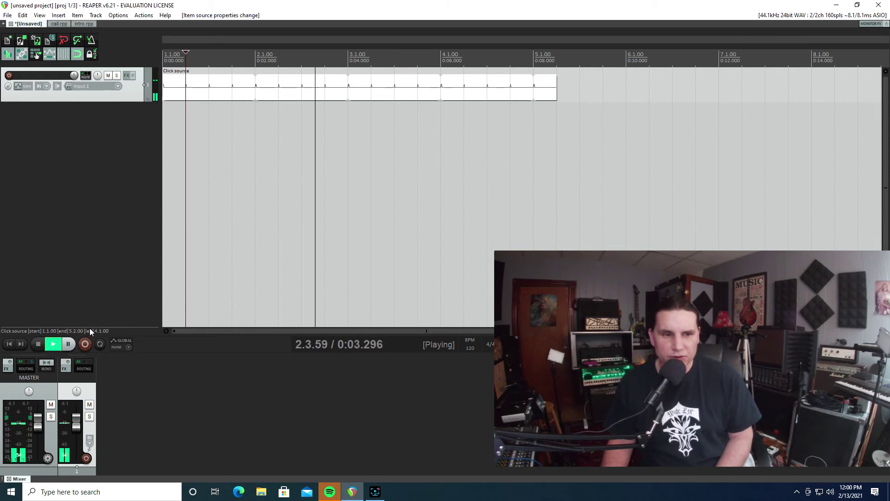
click(36, 345)
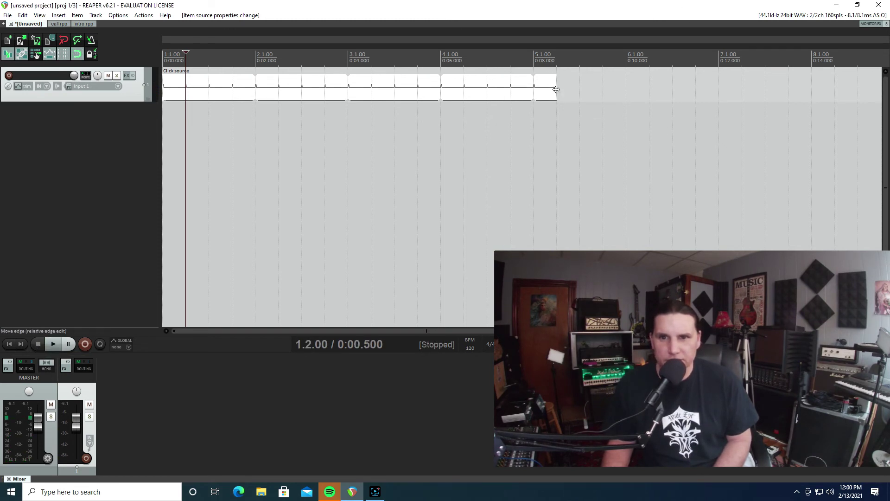
Step: Extend the BBBB click item to end at 7.4.00, then play it back to check
drag(556, 90, 788, 89)
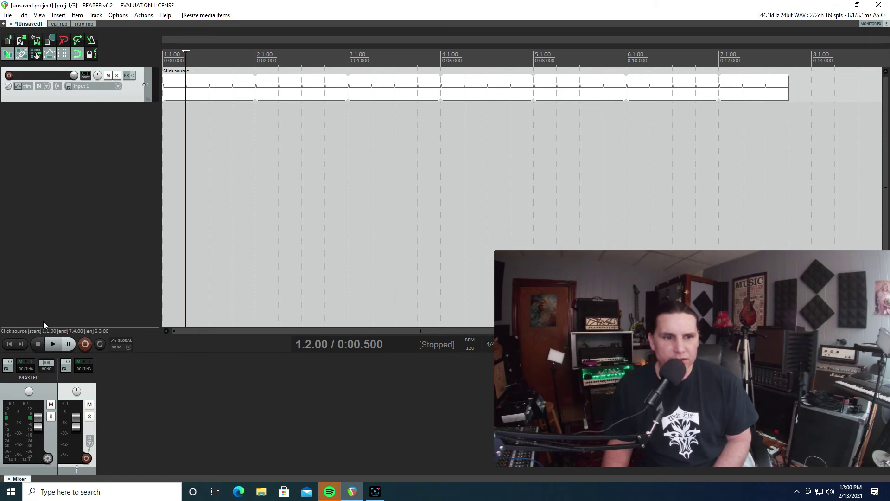
click(52, 347)
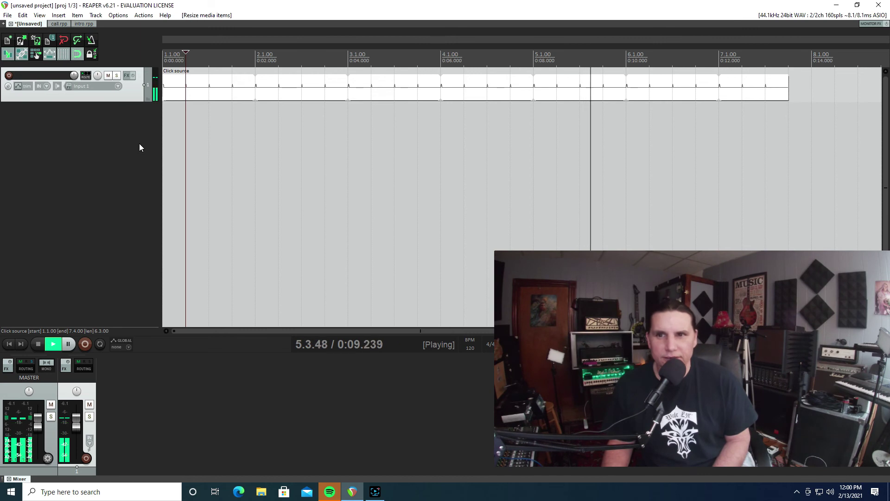
click(38, 345)
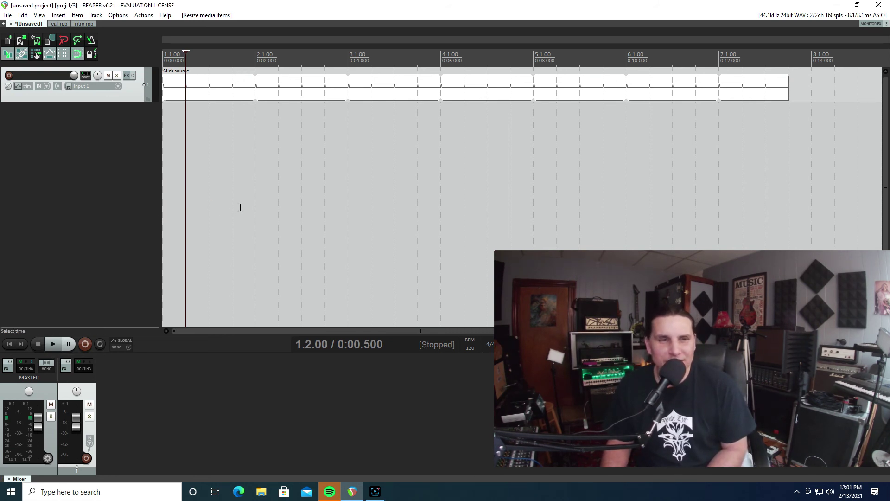
scroll(389, 90, down, 6)
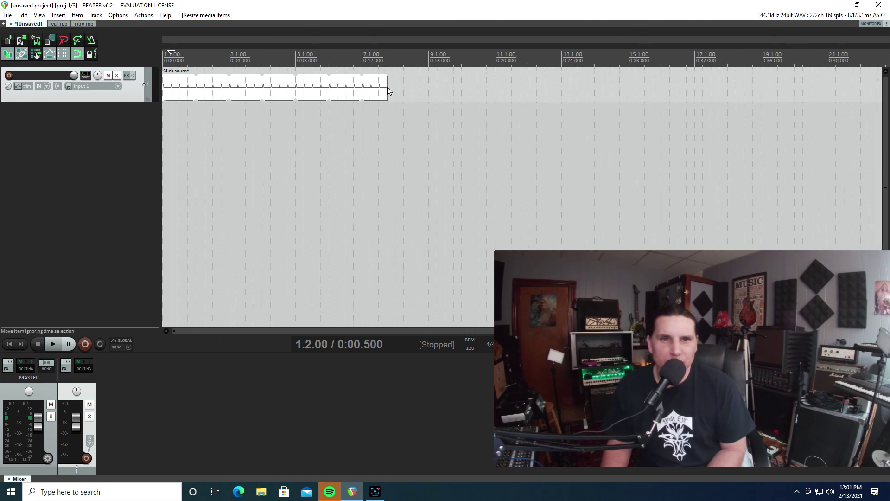
scroll(383, 140, up, 4)
scroll(382, 140, up, 3)
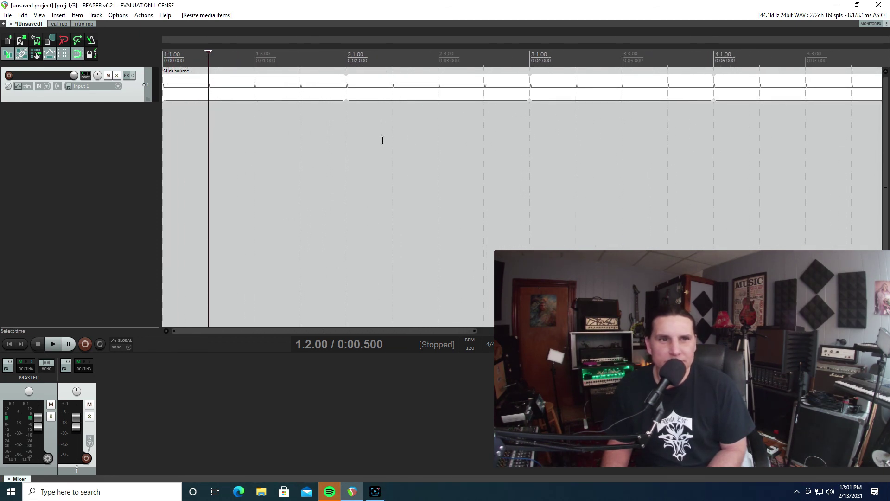
scroll(383, 141, down, 4)
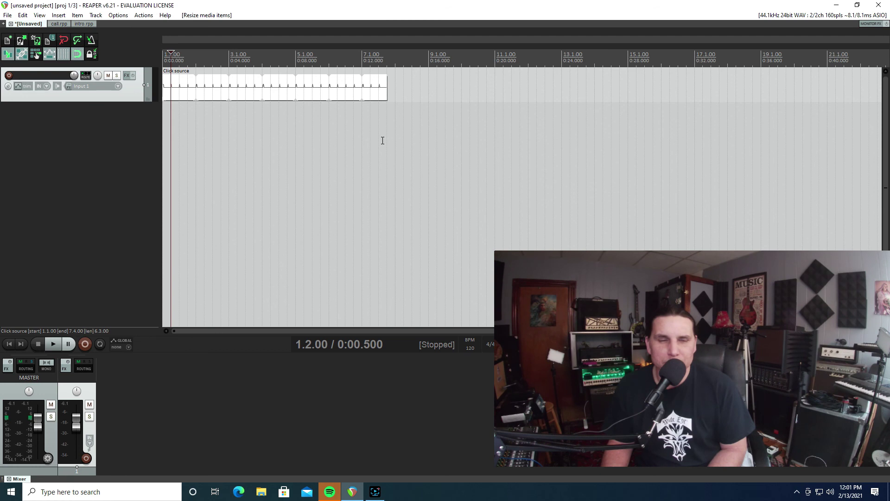